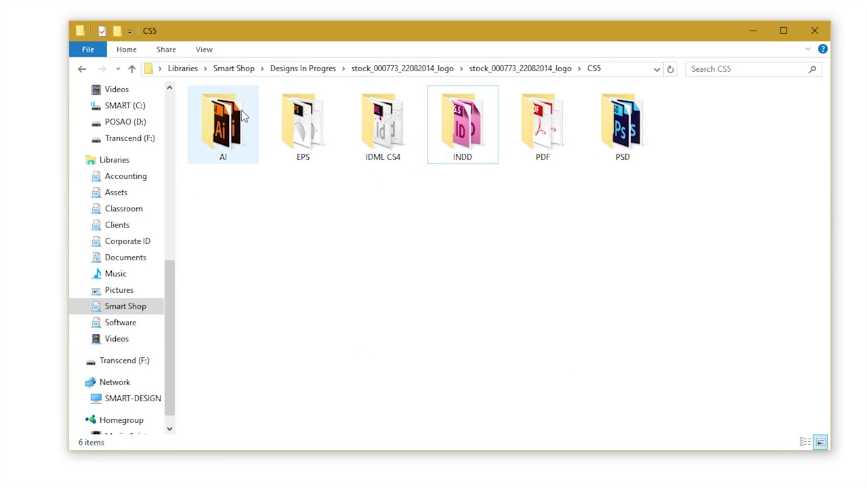
# Open the PSD folder and inspect the CMYK and RGB smart shop logo files
pyautogui.doubleClick(609, 129)
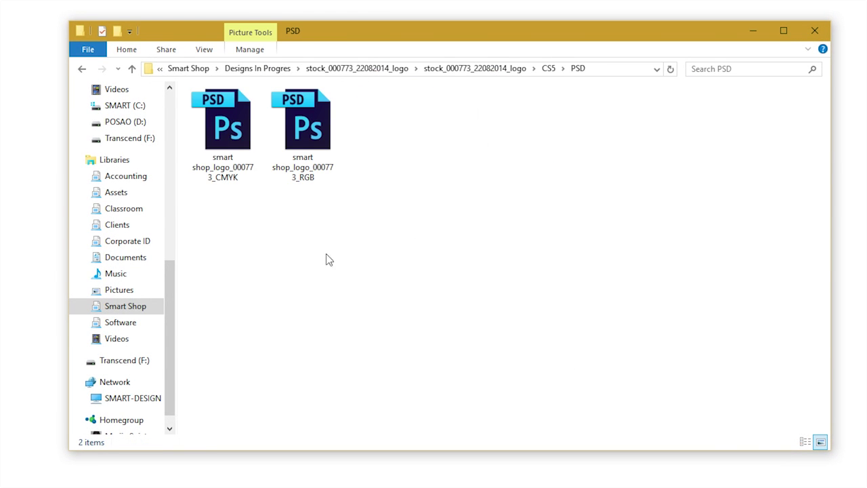
pyautogui.click(232, 133)
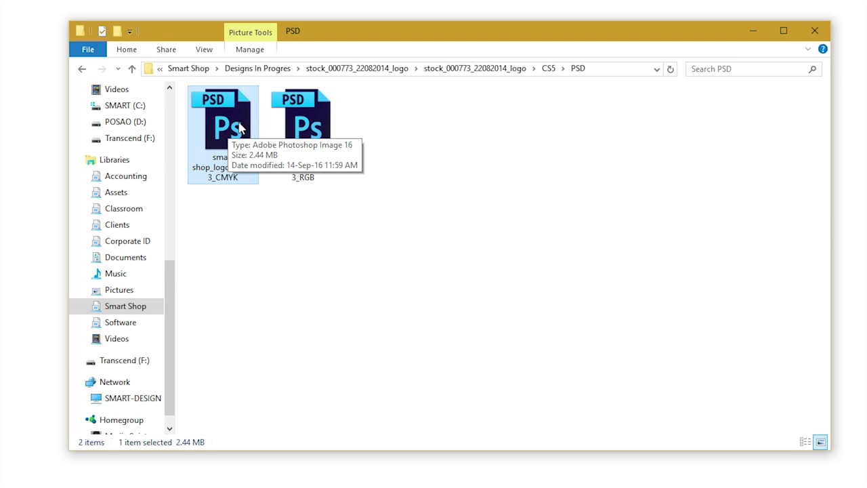
pyautogui.click(323, 129)
pyautogui.click(458, 207)
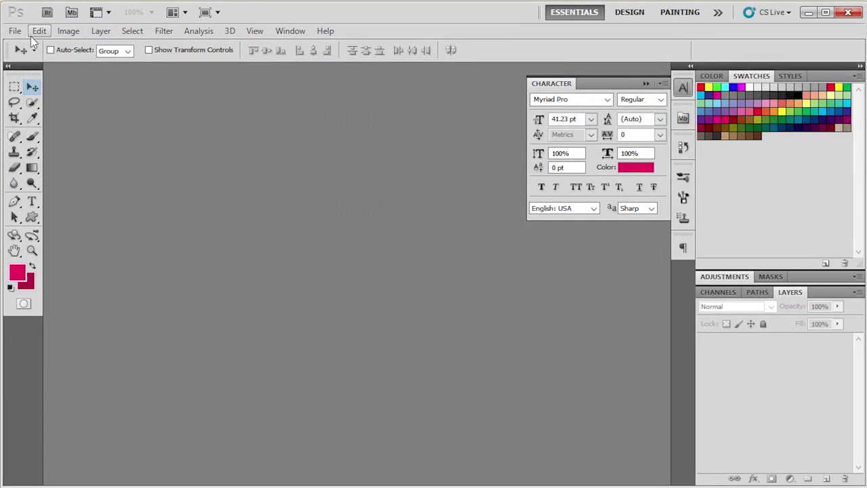
# Drag the CMYK smart shop logo PSD from Explorer into Photoshop and collapse the Character panel
pyautogui.click(15, 31)
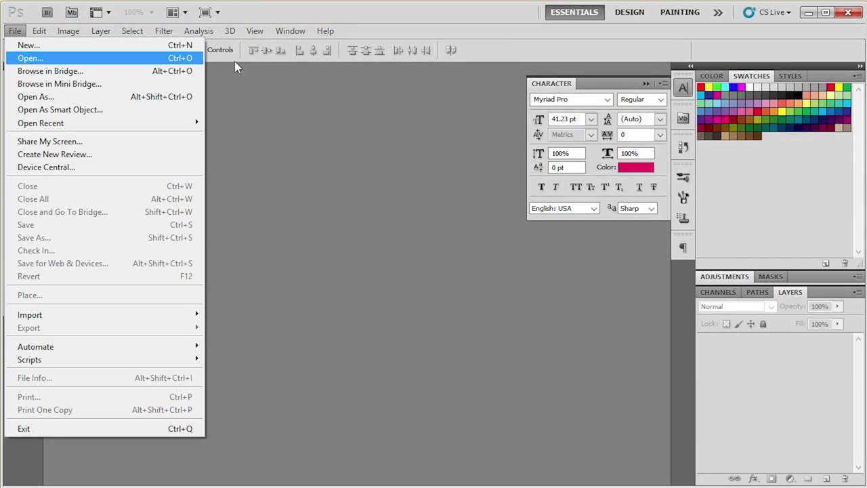
pyautogui.click(260, 148)
pyautogui.hotkey('alt', 'Tab')
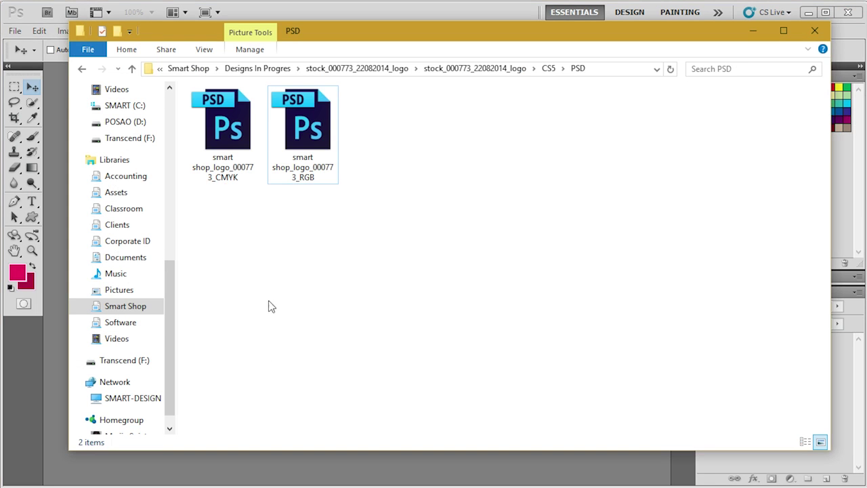
pyautogui.moveTo(225, 152); pyautogui.dragTo(248, 468)
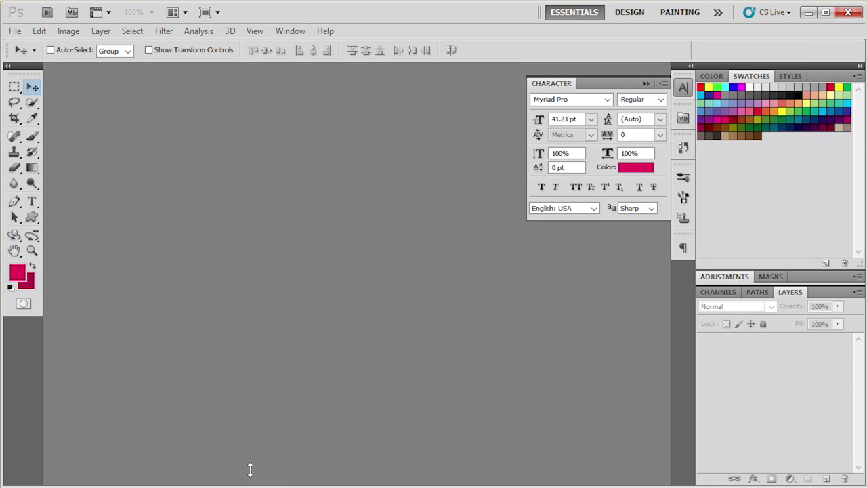
pyautogui.click(685, 86)
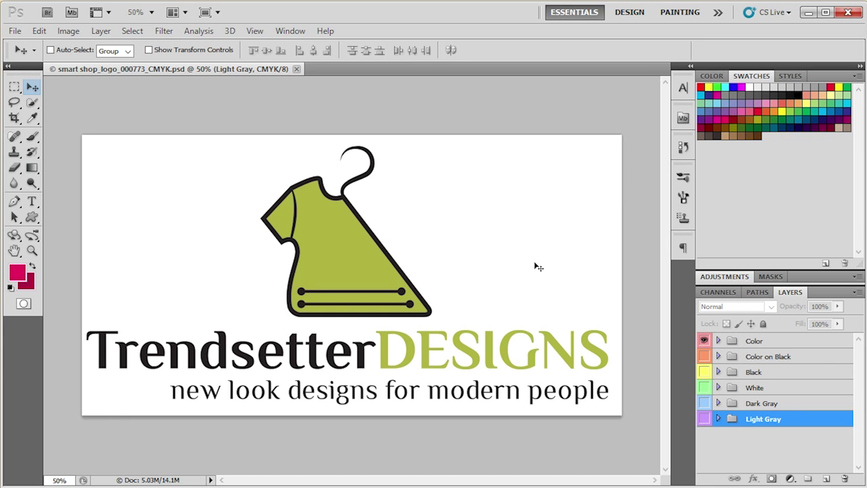
pyautogui.click(766, 340)
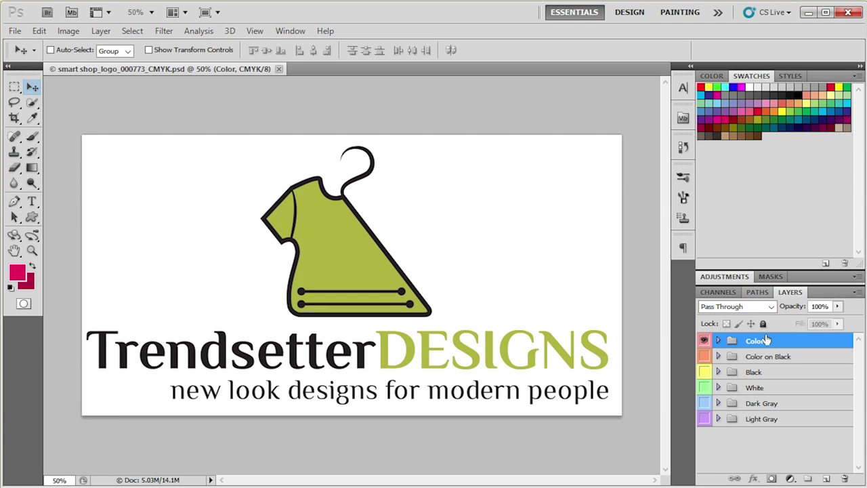
pyautogui.click(704, 340)
pyautogui.click(704, 356)
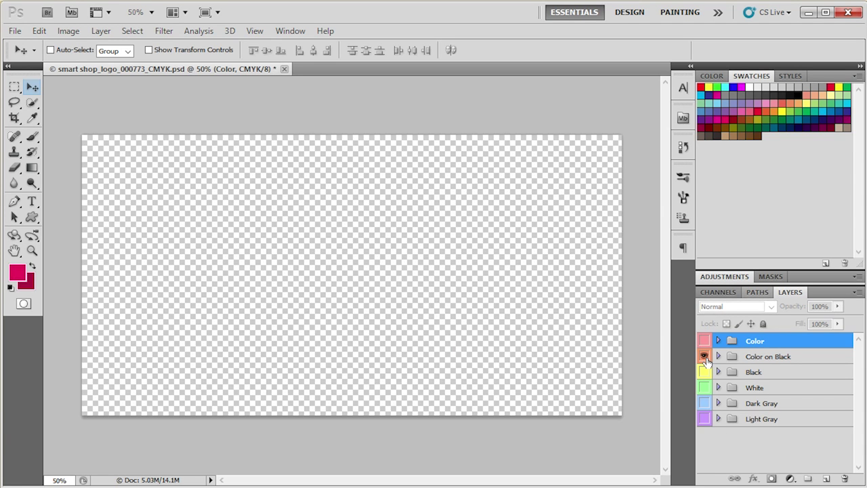
pyautogui.click(704, 356)
pyautogui.click(703, 371)
pyautogui.click(704, 371)
pyautogui.click(703, 387)
pyautogui.click(704, 387)
pyautogui.click(703, 340)
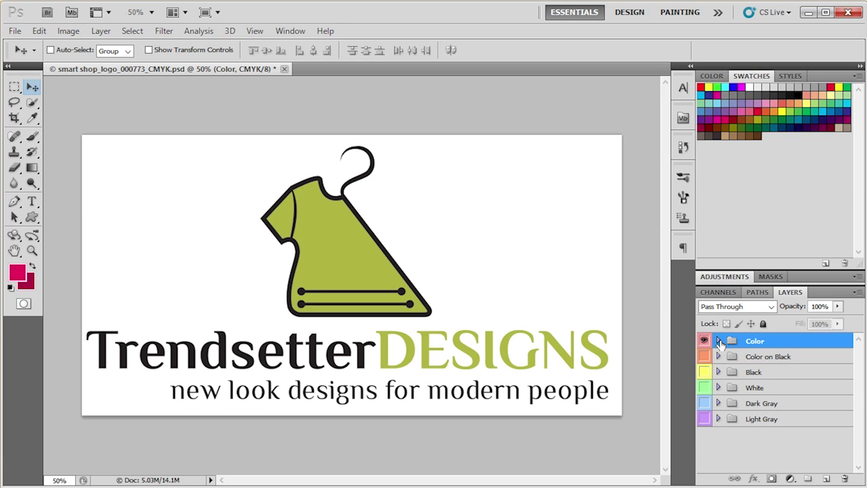
# Expand the Color and symbol groups, select the third Path layer, and open the foreground picker
pyautogui.click(718, 340)
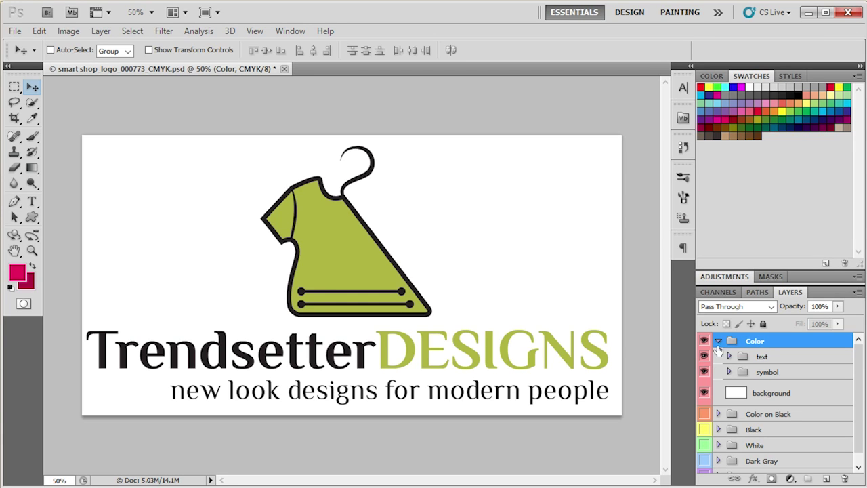
pyautogui.click(728, 372)
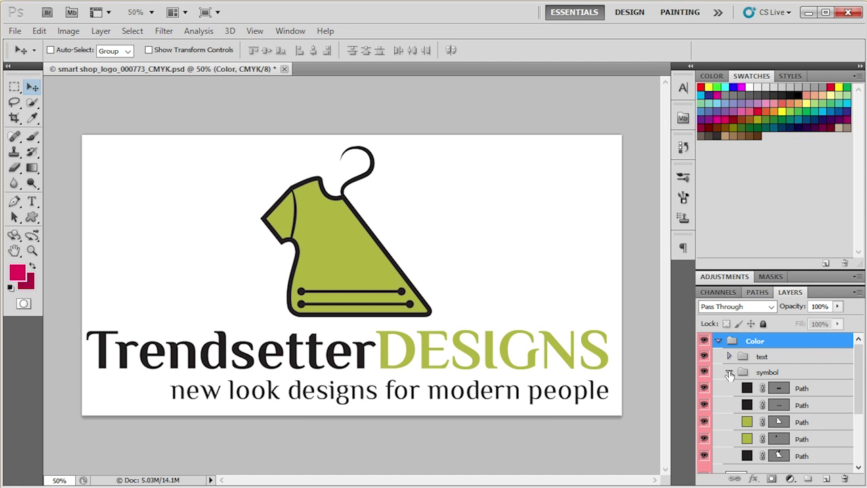
pyautogui.click(744, 423)
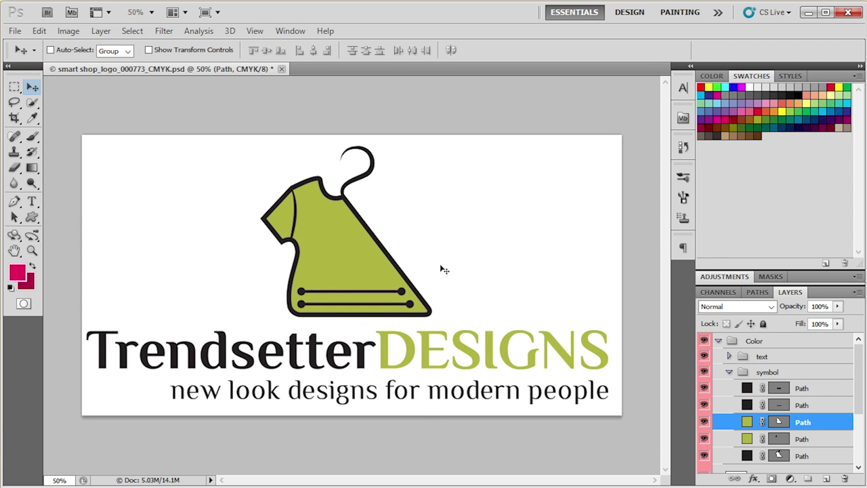
pyautogui.click(16, 273)
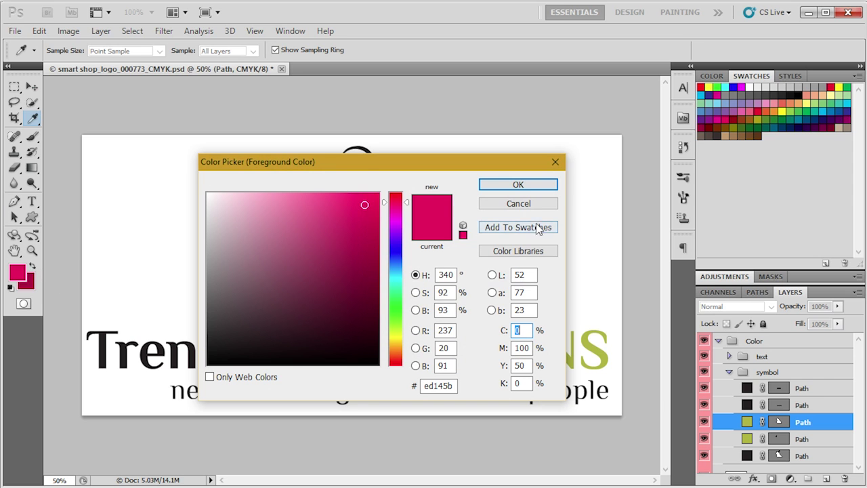
# Change the shirt body's Path fill layer colour to C100 M50 Y0 K0 (blue 0072bc)
pyautogui.click(518, 203)
pyautogui.doubleClick(747, 422)
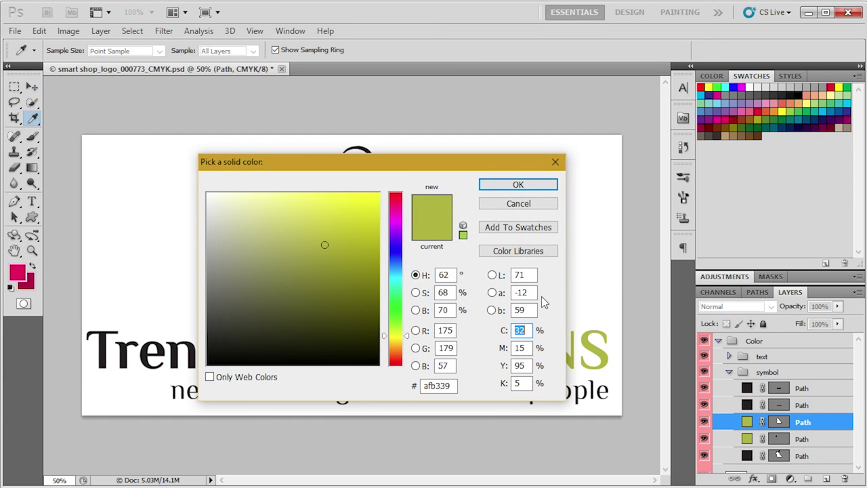
pyautogui.write('100')
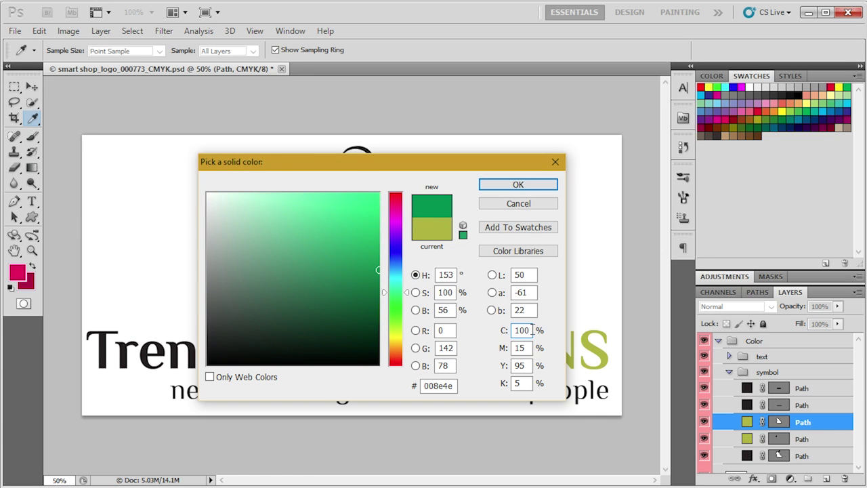
pyautogui.press('Tab')
pyautogui.write('50')
pyautogui.press('Tab')
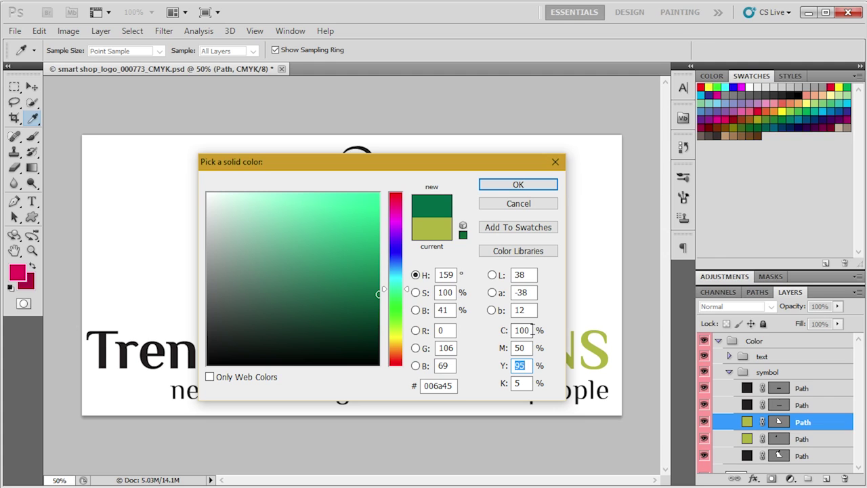
pyautogui.write('0')
pyautogui.press('Tab')
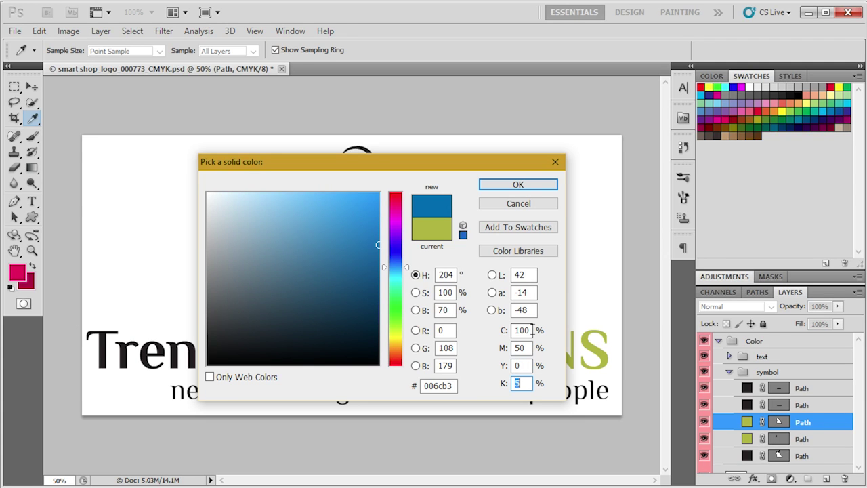
pyautogui.write('0')
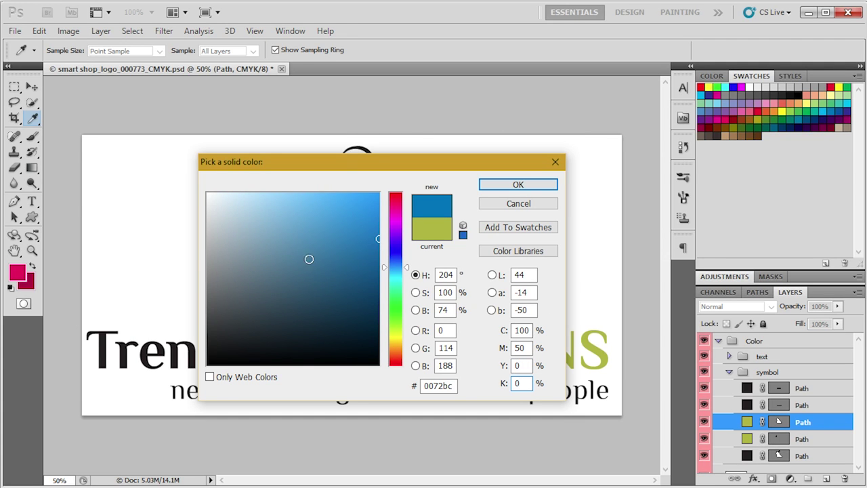
pyautogui.click(553, 185)
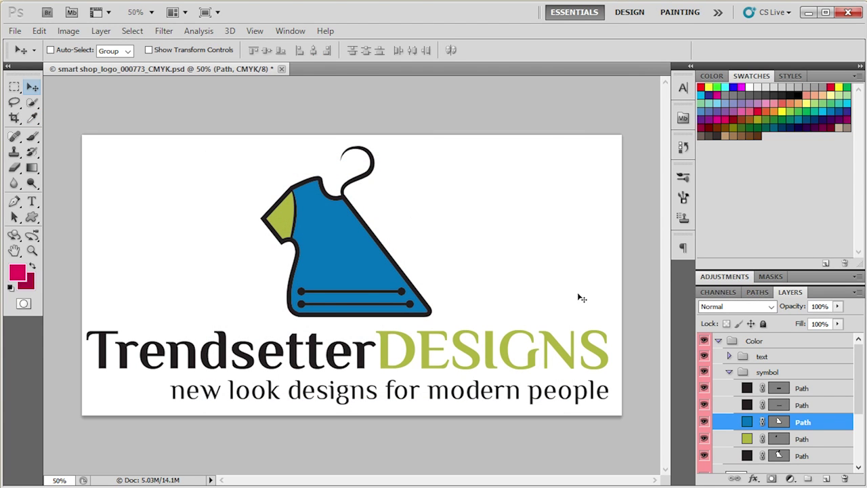
pyautogui.click(41, 31)
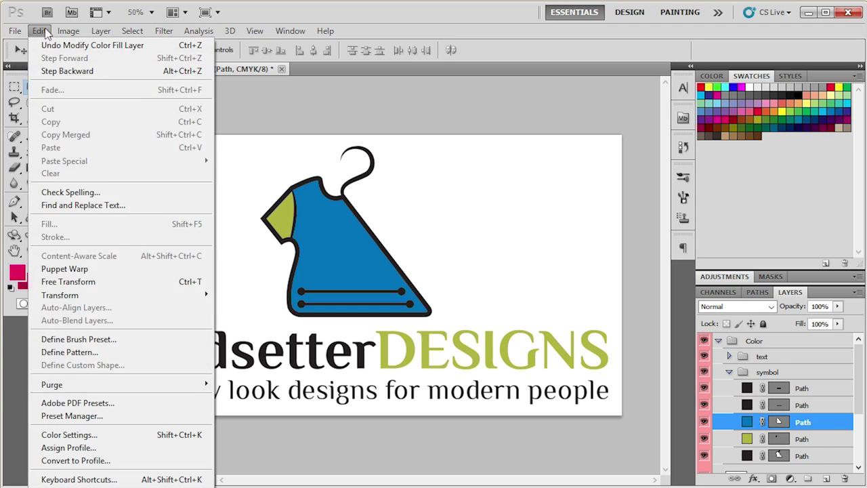
# Undo Modify Color Fill Layer, then check the fourth Path layer's colour without changing it
pyautogui.click(68, 44)
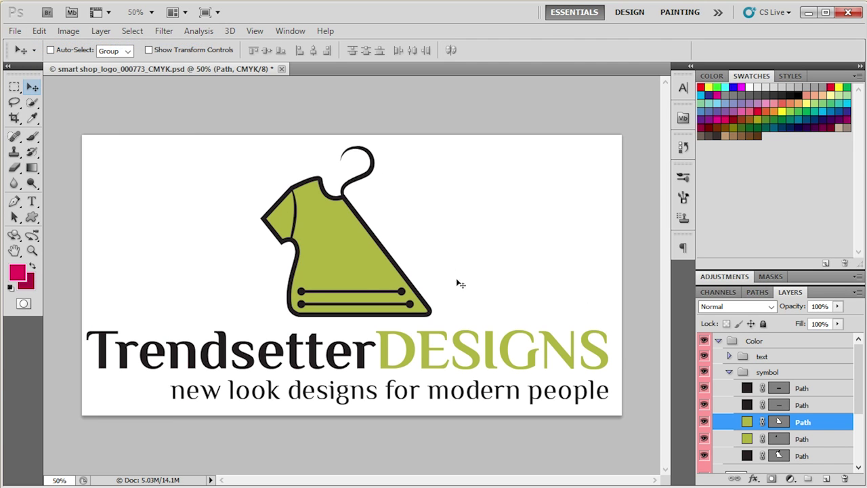
pyautogui.click(750, 439)
pyautogui.scroll(-2, 749, 440)
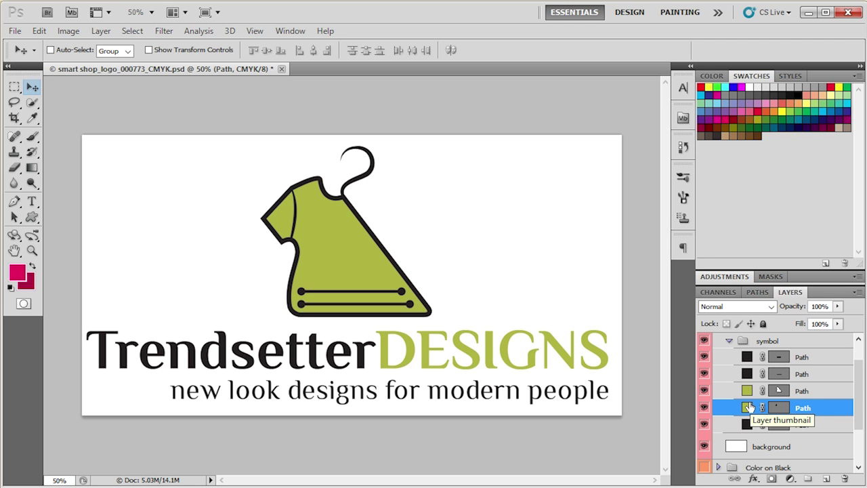
pyautogui.doubleClick(748, 406)
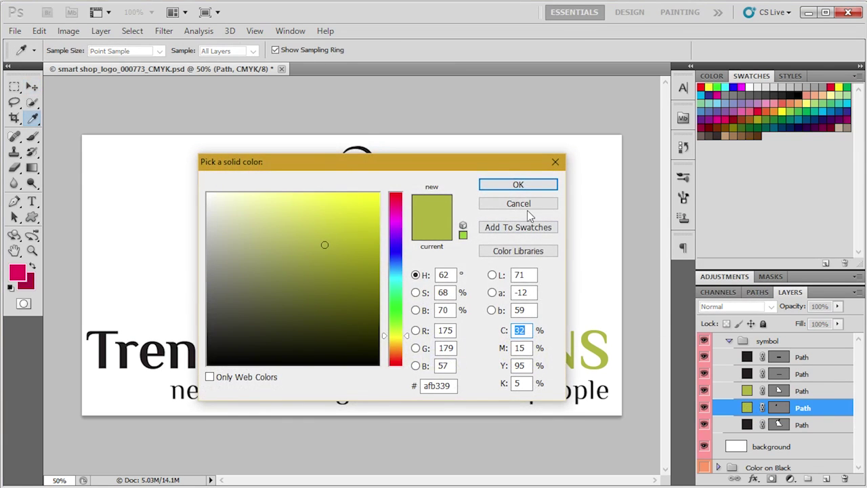
pyautogui.click(523, 203)
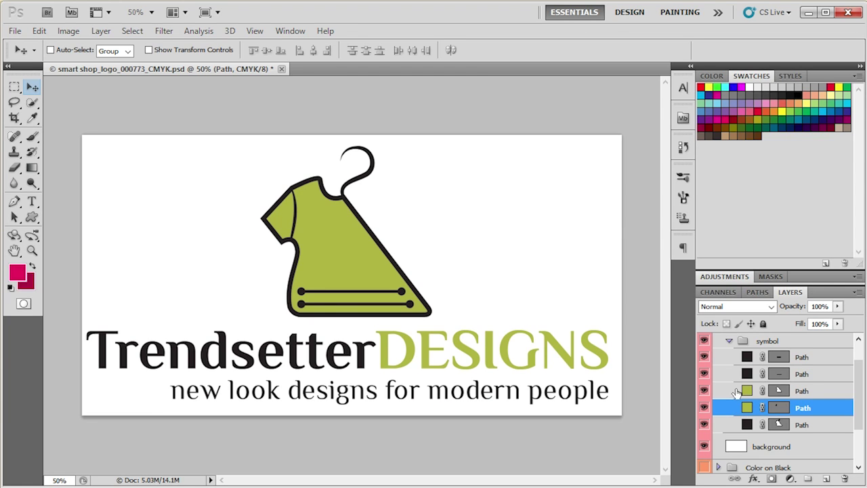
# Set the foreground colour to C100 M50 Y0 K0 (0072bc), then return to the Move tool
pyautogui.click(17, 272)
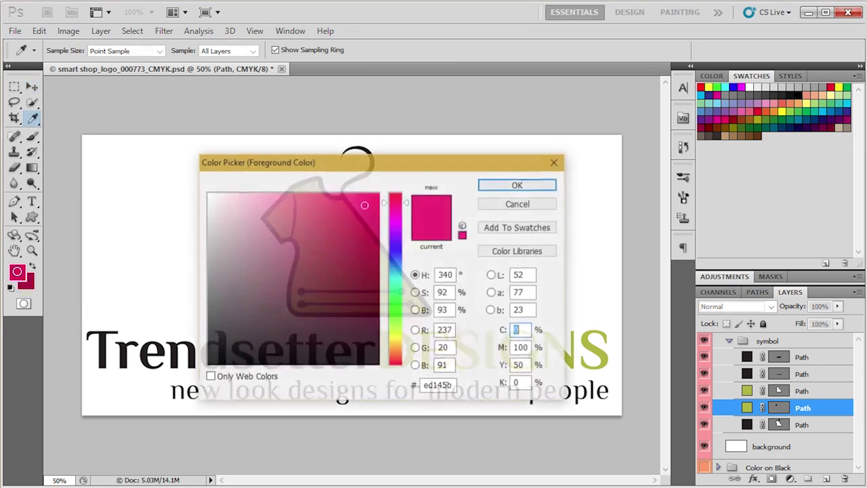
pyautogui.write('100')
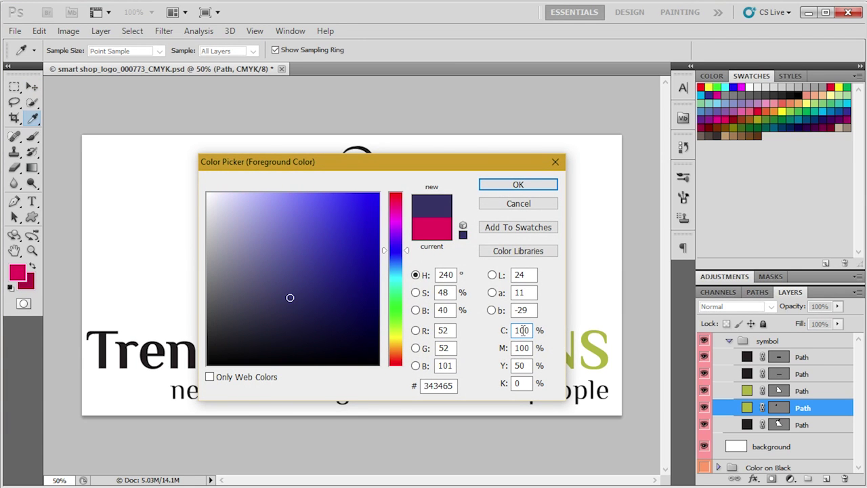
pyautogui.press('Tab')
pyautogui.write('50')
pyautogui.press('Tab')
pyautogui.write('0')
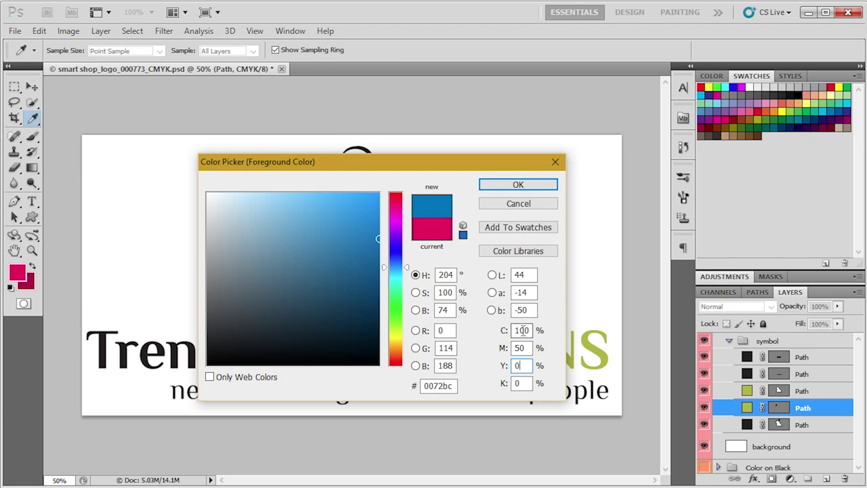
pyautogui.press('Return')
pyautogui.press('v')
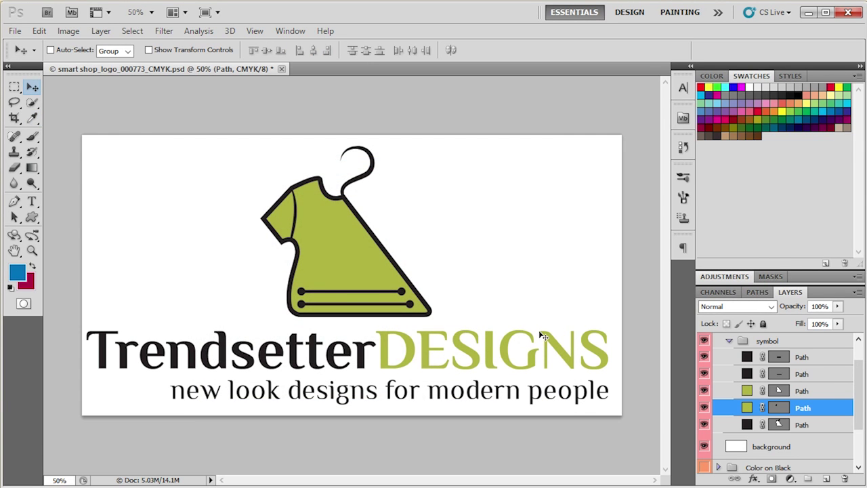
# Make the background colour navy 004071 by sampling the blue and setting K to 50
pyautogui.click(29, 291)
pyautogui.click(20, 271)
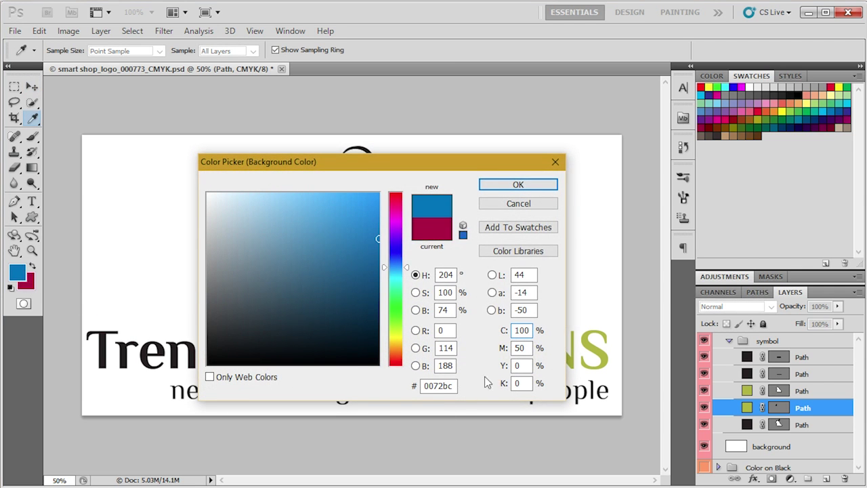
pyautogui.doubleClick(518, 383)
pyautogui.write('50')
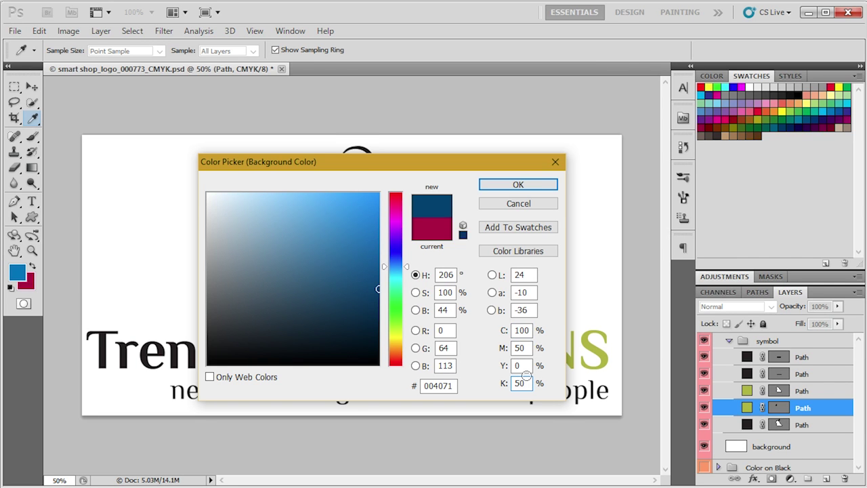
pyautogui.click(485, 185)
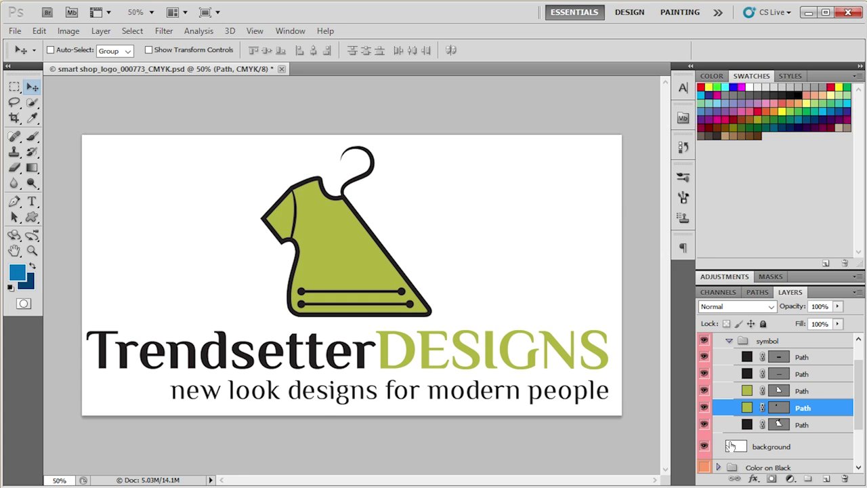
# Fill the shirt body and sleeve Path layers with the bright blue, after comparing navy on the body
pyautogui.click(748, 391)
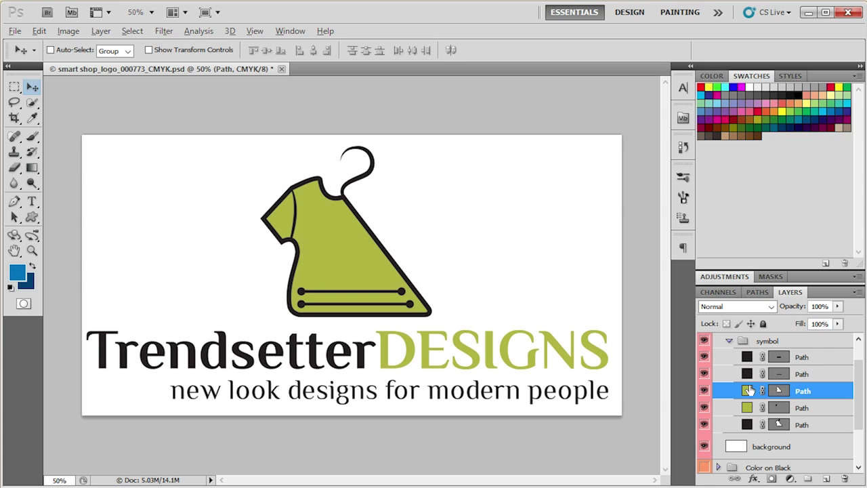
pyautogui.hotkey('alt', 'BackSpace')
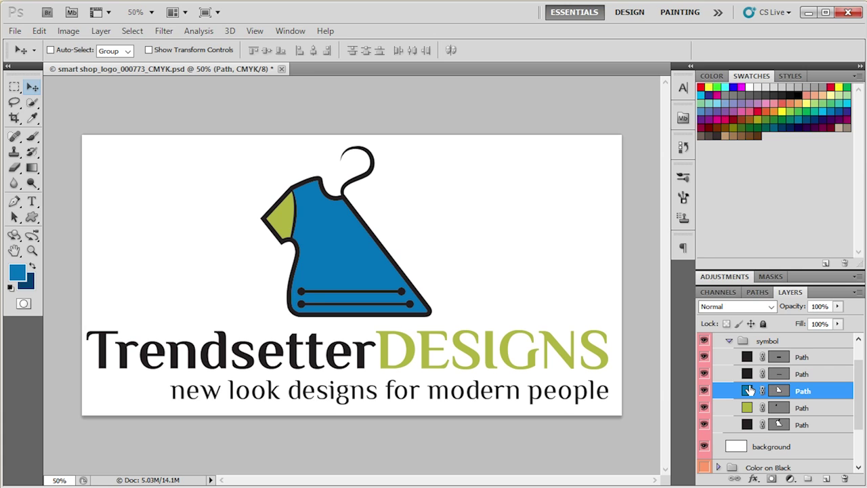
pyautogui.hotkey('ctrl', 'BackSpace')
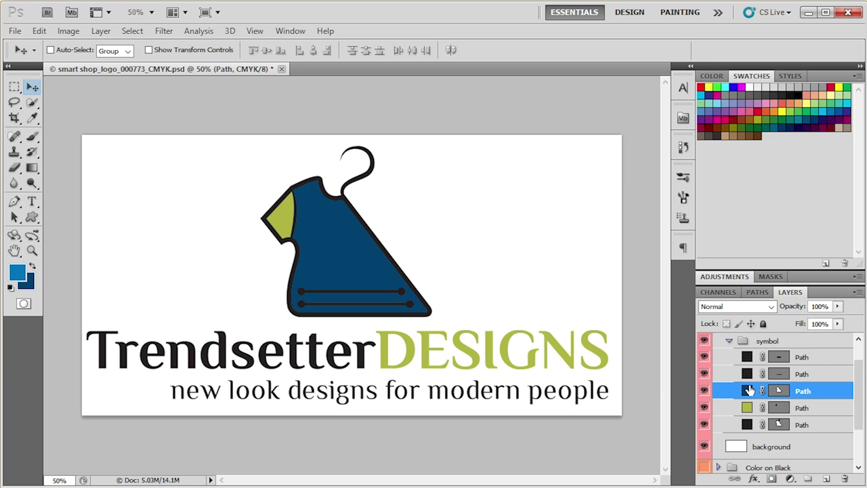
pyautogui.hotkey('alt', 'BackSpace')
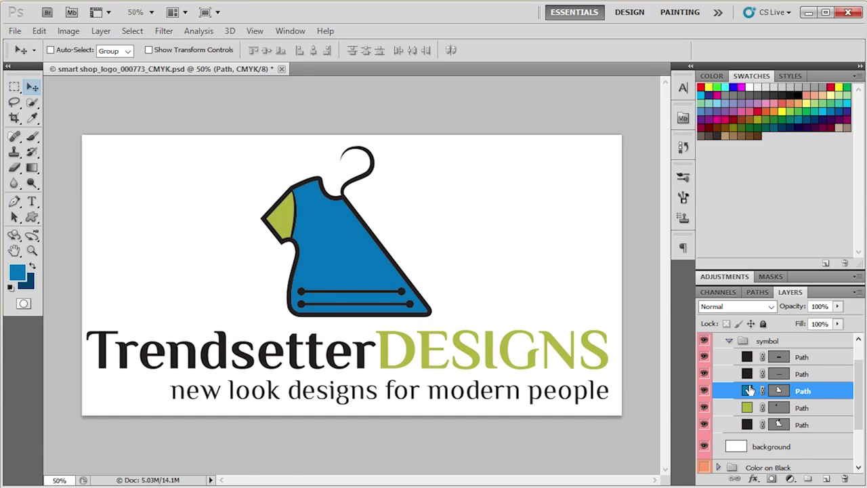
pyautogui.hotkey('ctrl', 'BackSpace')
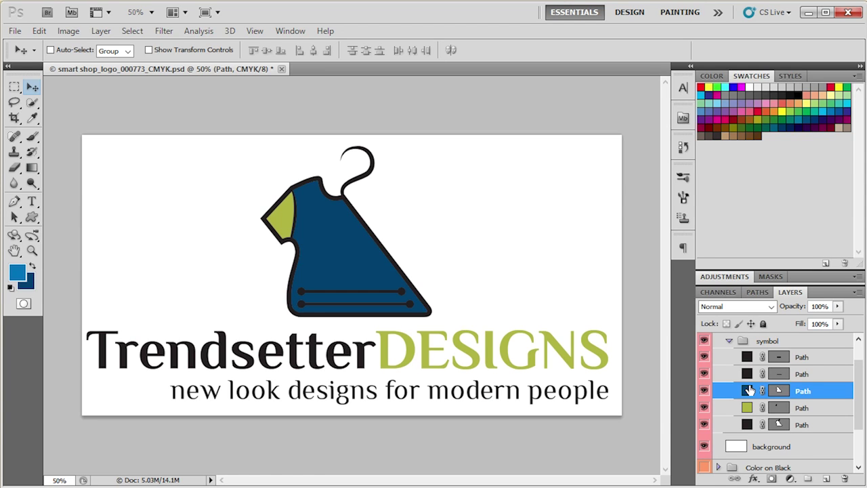
pyautogui.hotkey('alt', 'BackSpace')
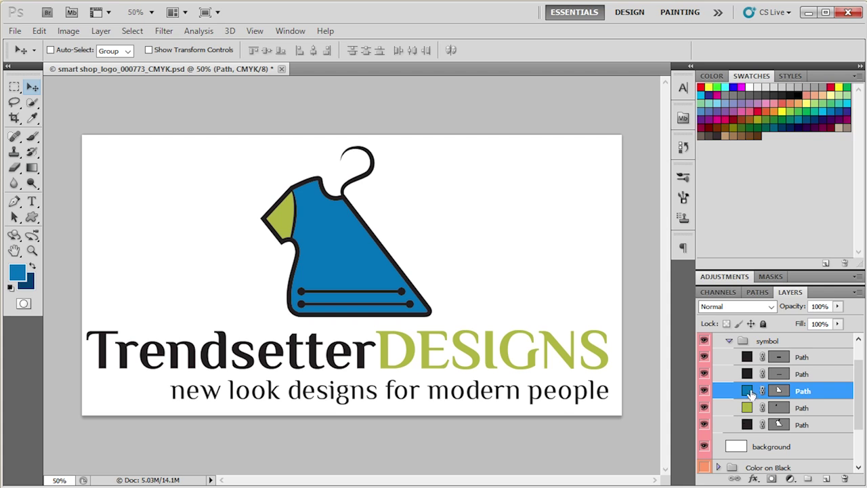
pyautogui.click(745, 407)
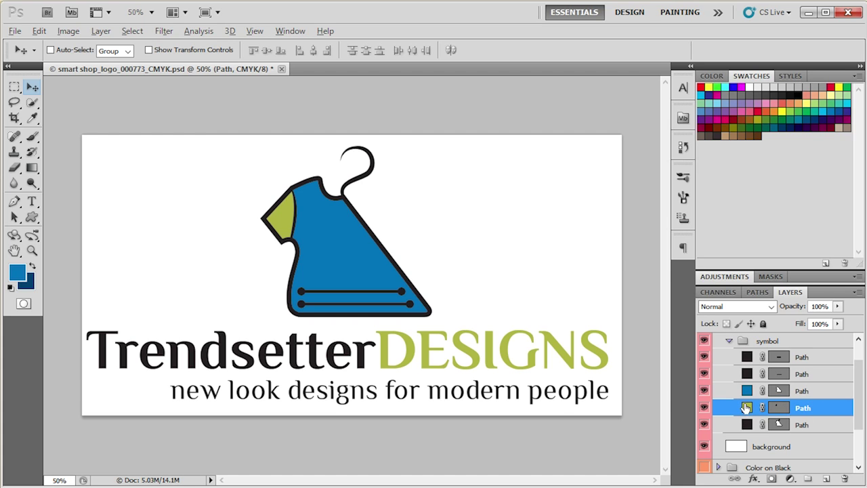
pyautogui.hotkey('alt', 'BackSpace')
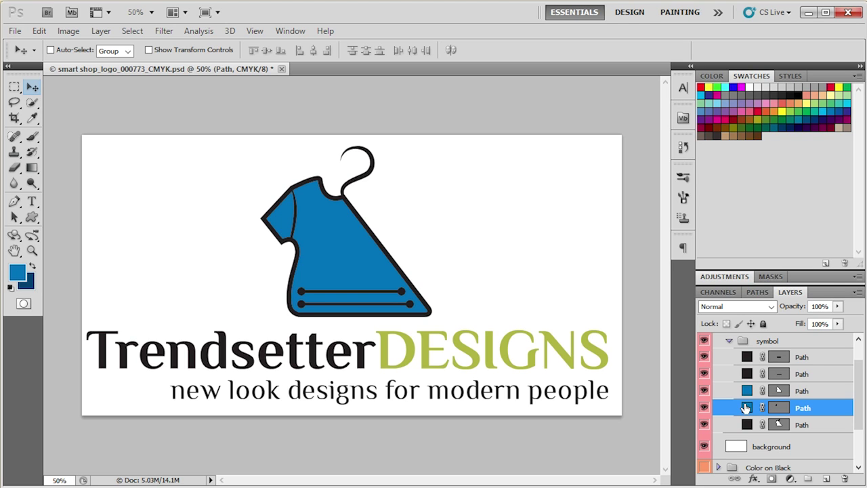
pyautogui.scroll(2, 746, 407)
# Expand the text group to show its three layers and open Window > Character
pyautogui.click(729, 356)
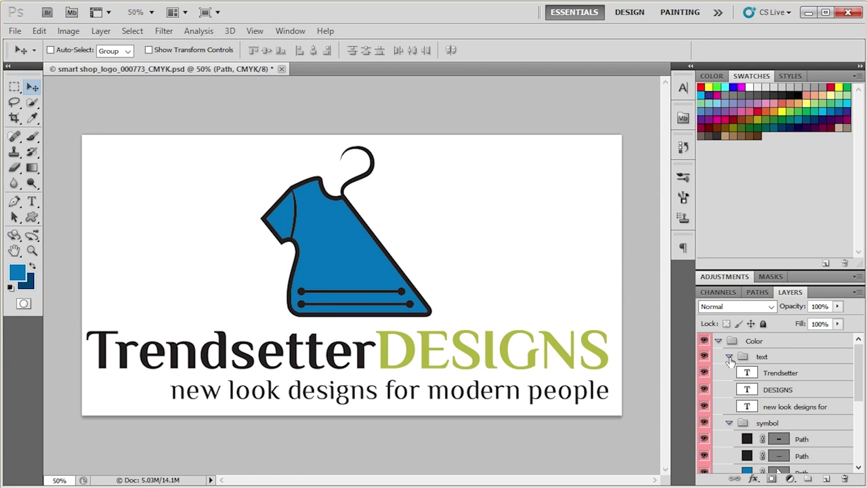
pyautogui.click(281, 31)
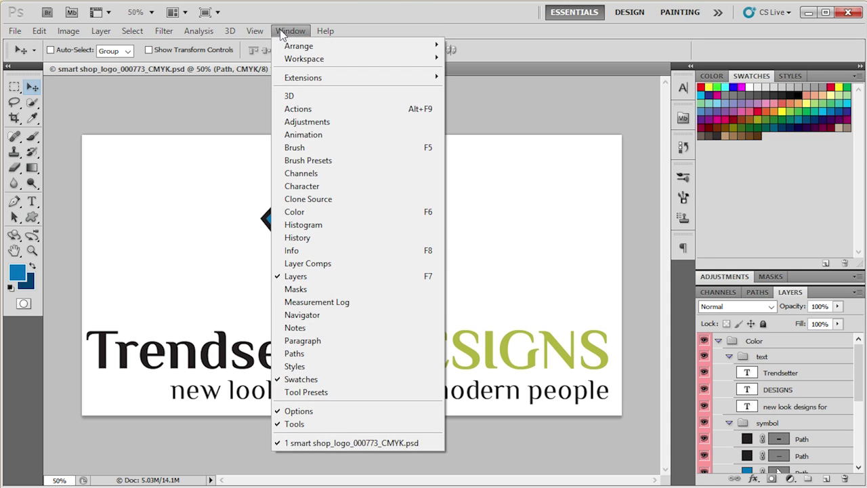
pyautogui.click(300, 186)
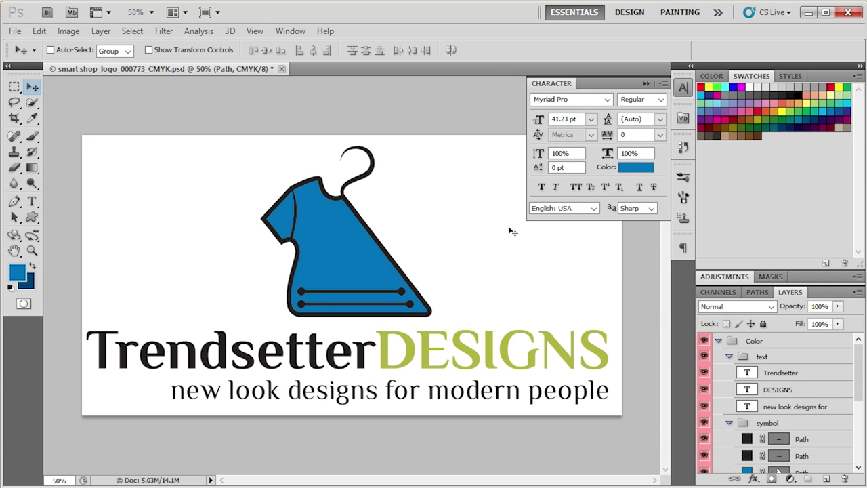
pyautogui.click(748, 378)
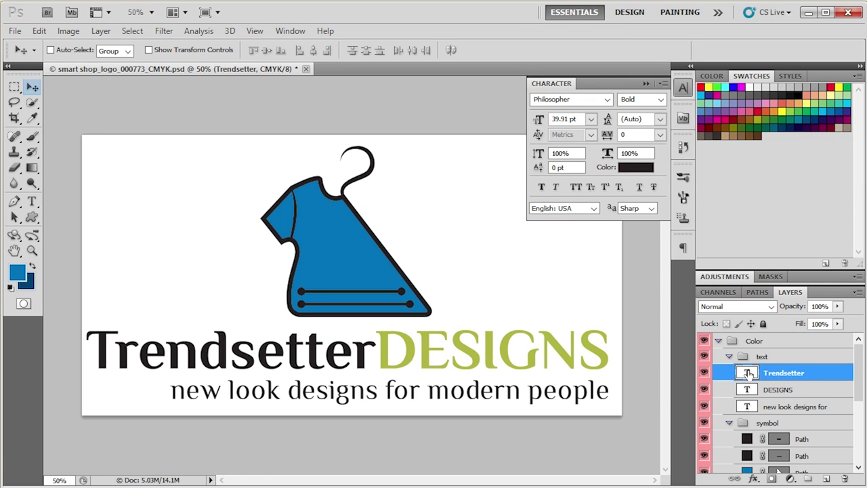
pyautogui.doubleClick(747, 373)
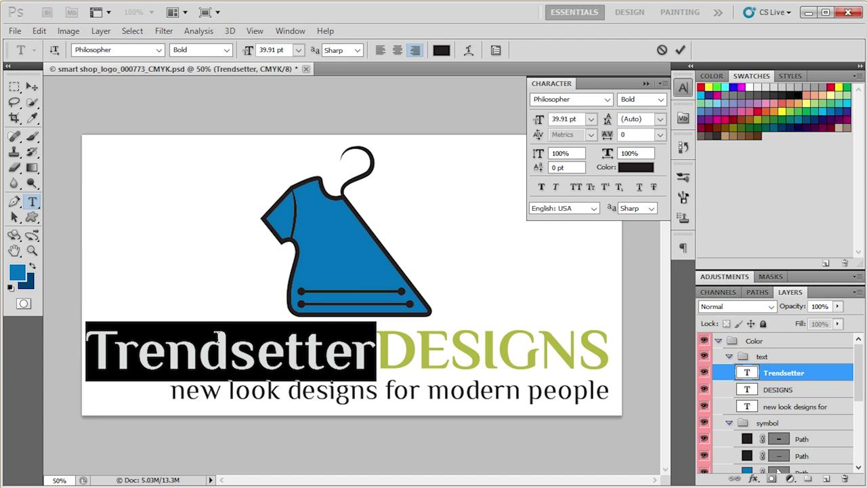
pyautogui.hotkey('ctrl', 'Return')
pyautogui.press('v')
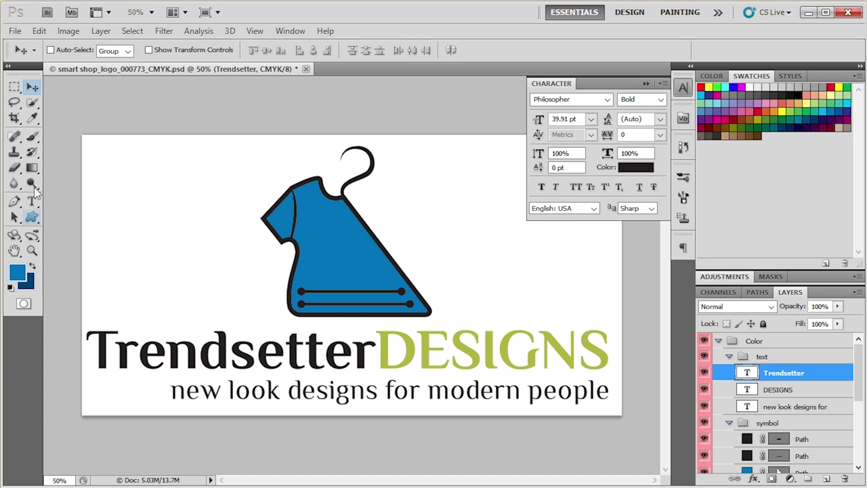
pyautogui.click(32, 201)
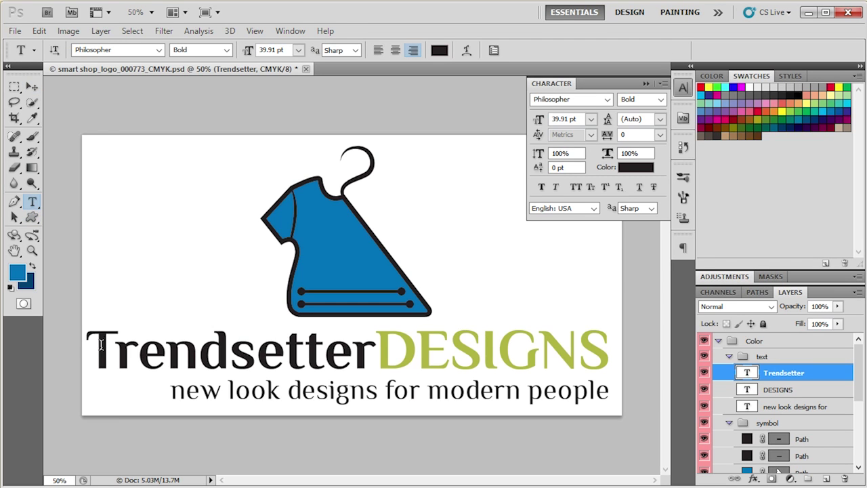
pyautogui.moveTo(98, 345); pyautogui.dragTo(377, 349)
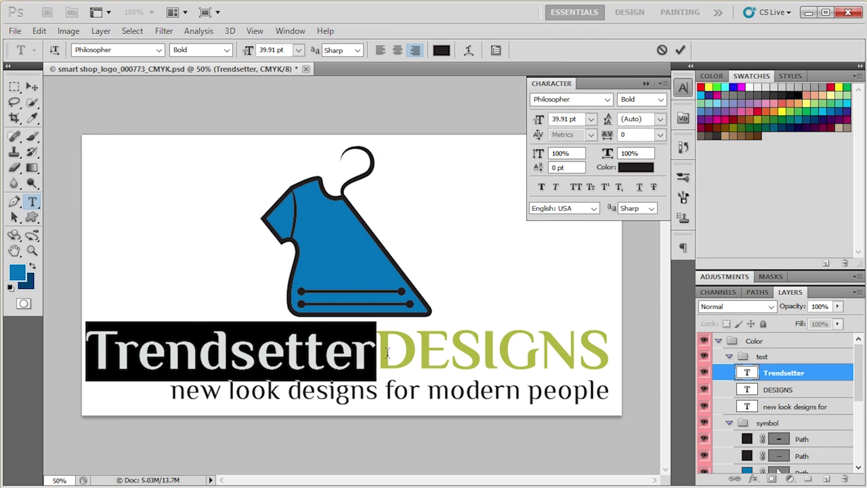
pyautogui.click(388, 351)
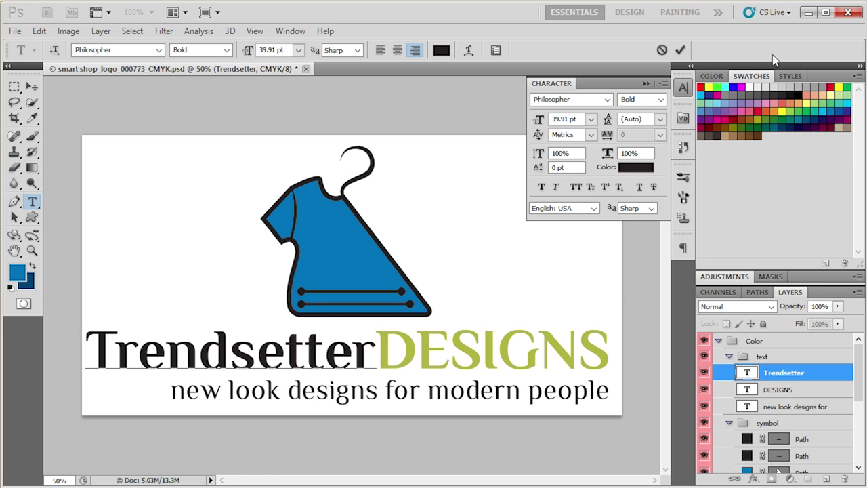
pyautogui.hotkey('ctrl', 'Return')
# Replace DESIGNS with 'Shop' and shift it right to leave a space after Trendsetter
pyautogui.moveTo(608, 348); pyautogui.dragTo(390, 350)
pyautogui.write('Shop')
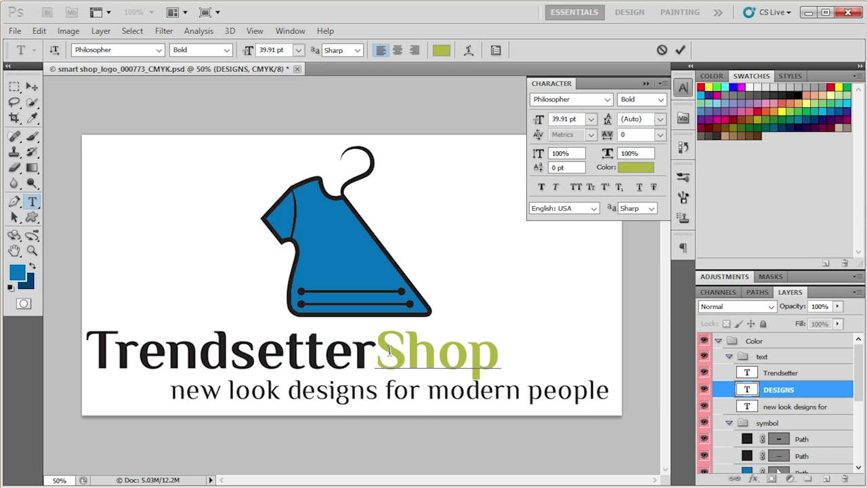
pyautogui.click(26, 90)
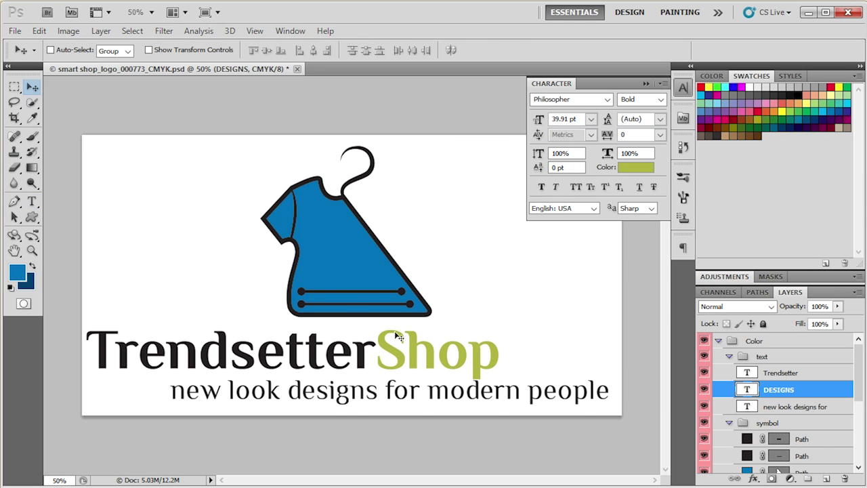
pyautogui.moveTo(423, 368); pyautogui.dragTo(435, 368)
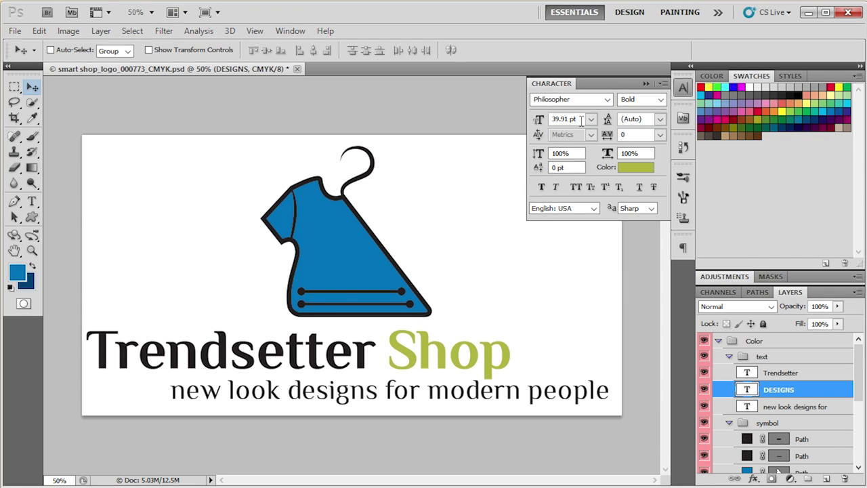
pyautogui.click(580, 188)
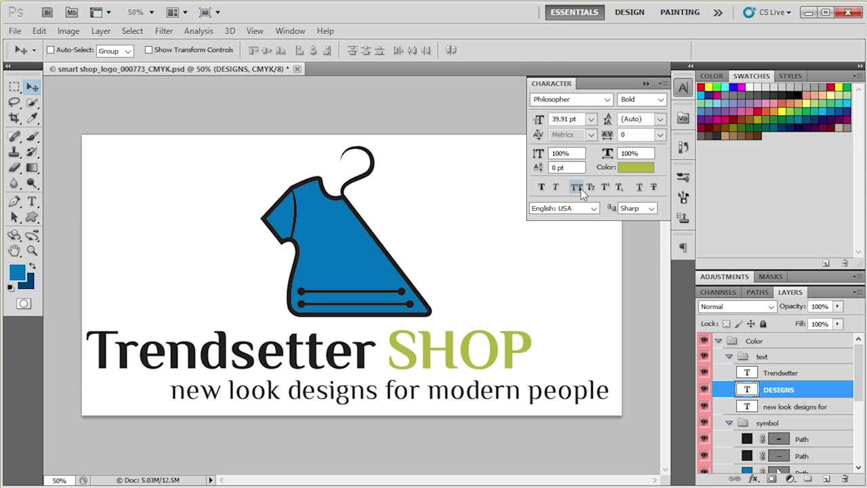
pyautogui.click(580, 188)
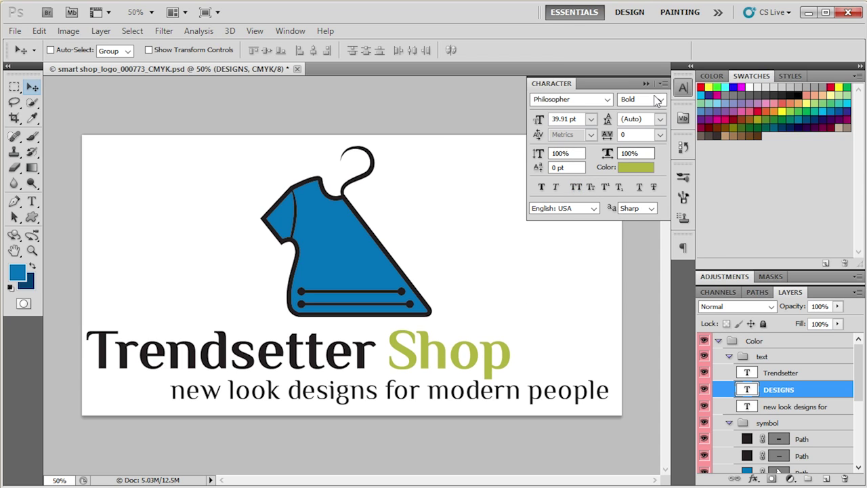